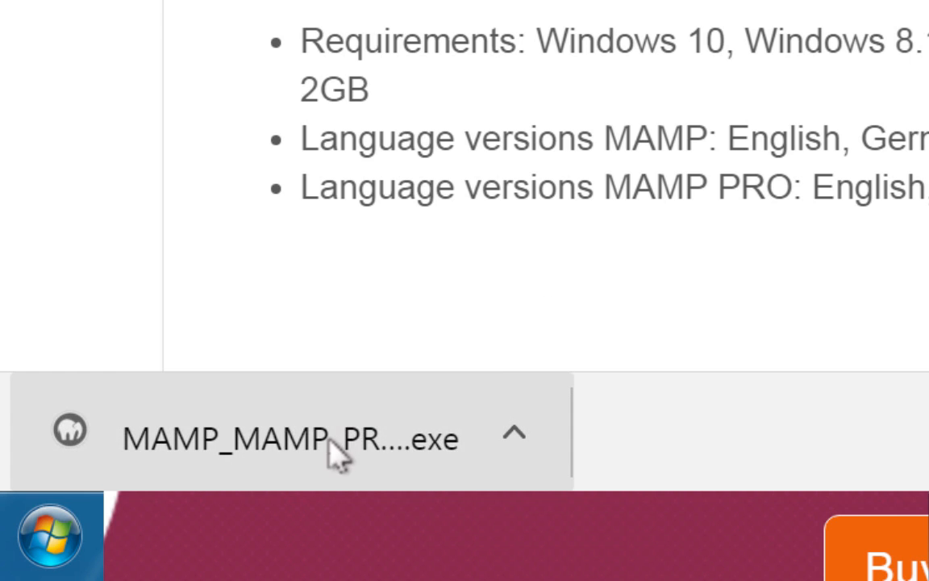
- Run the downloaded MAMP & MAMP PRO installer and include MAMP PRO in addition to MAMP
left_click(336, 454)
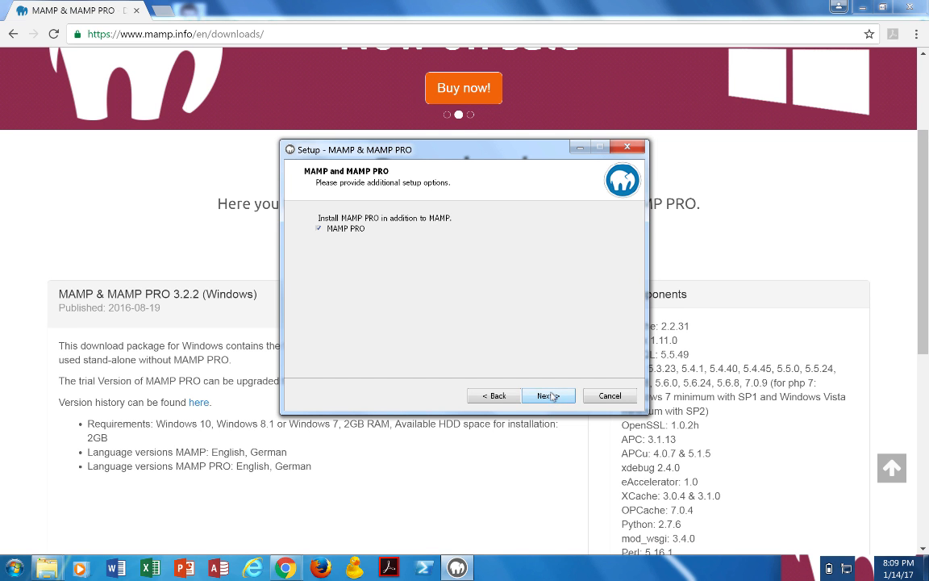
left_click(548, 395)
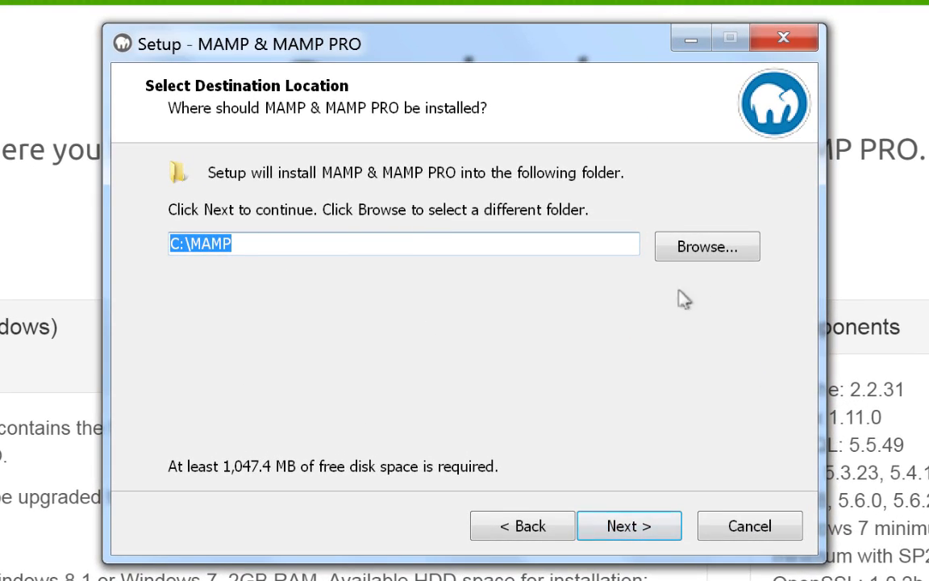
left_click(713, 253)
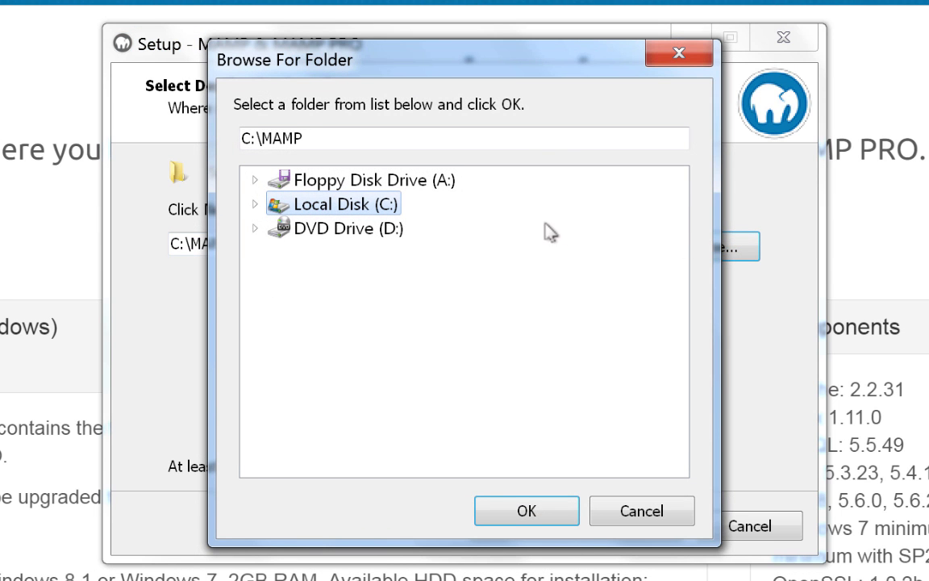
double_click(388, 205)
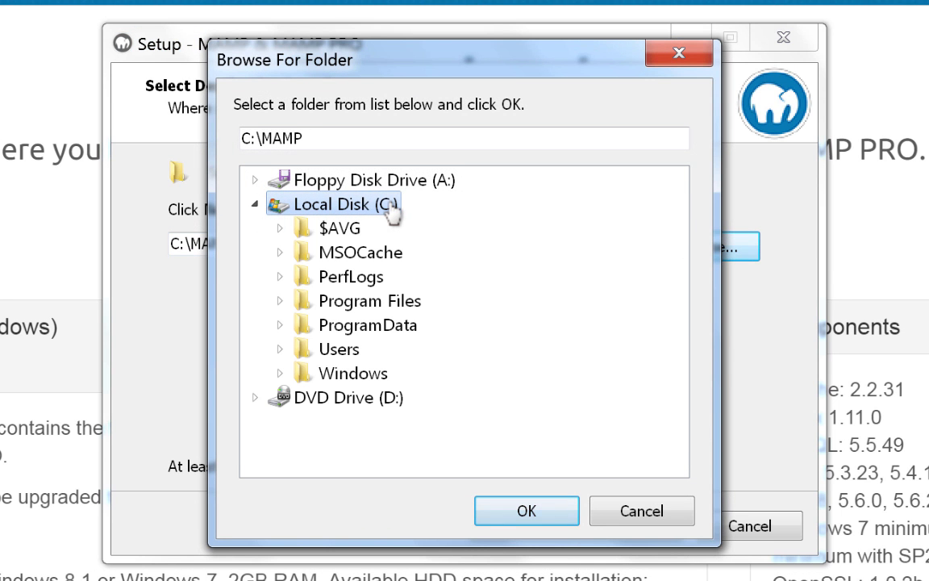
double_click(384, 301)
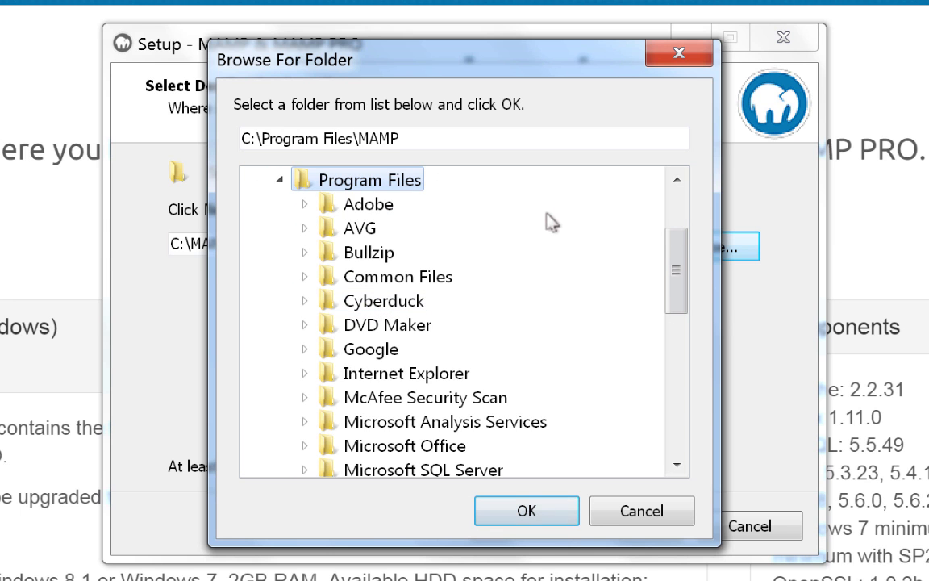
left_click(639, 510)
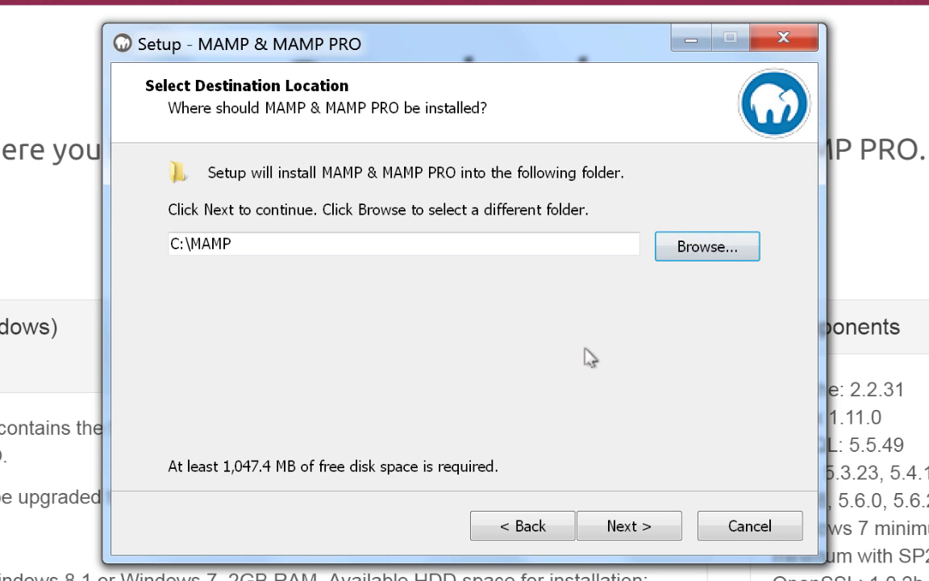
- Install MAMP & MAMP PRO into C:\MAMP with a desktop icon
left_click(629, 526)
left_click(630, 526)
left_click(175, 257)
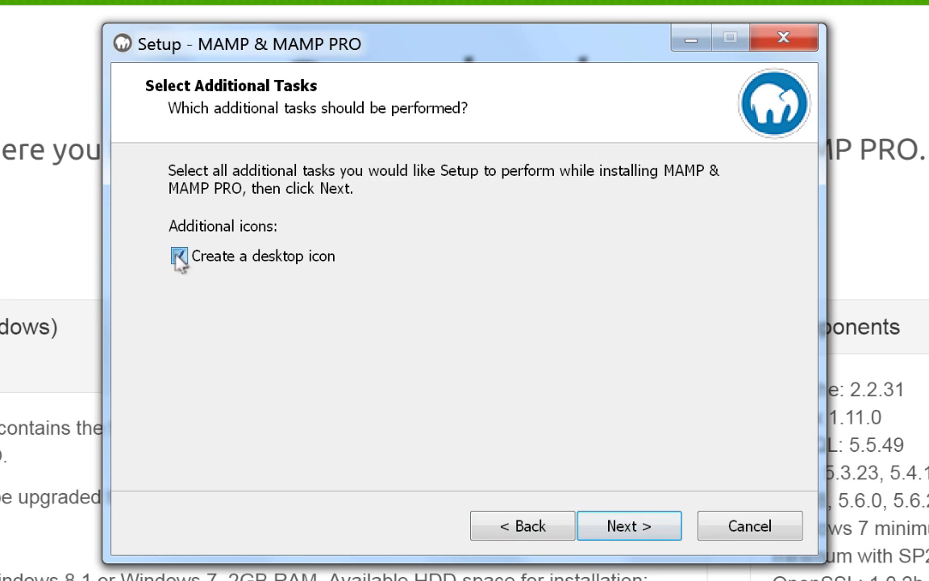
left_click(641, 524)
left_click(643, 524)
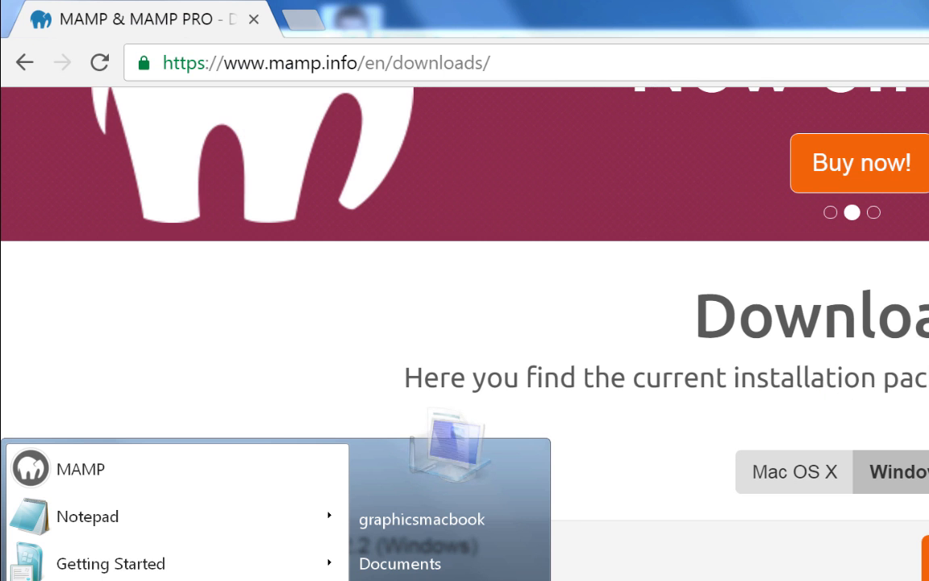
- Browse Local Disk (C:) in Windows Explorer to check the installation folder
key("super+e")
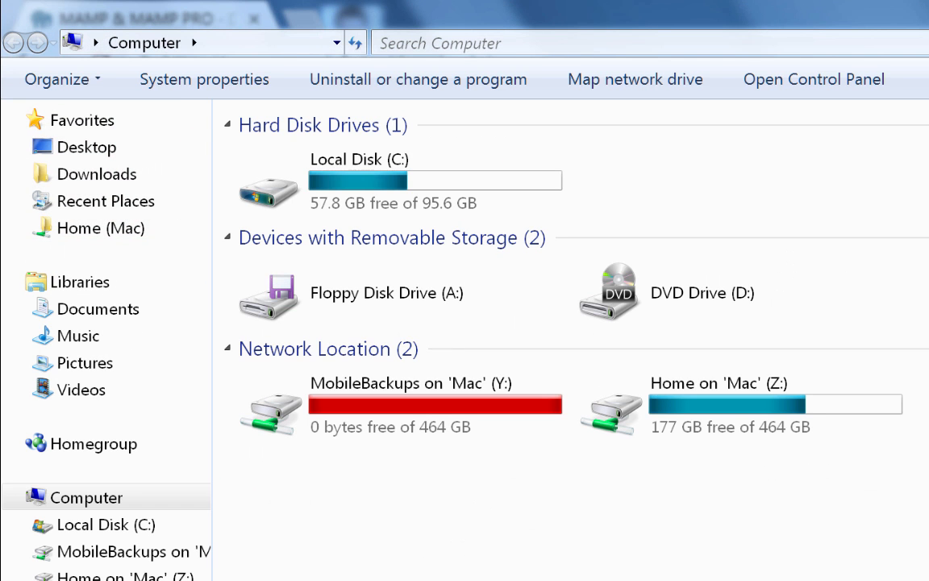
double_click(392, 189)
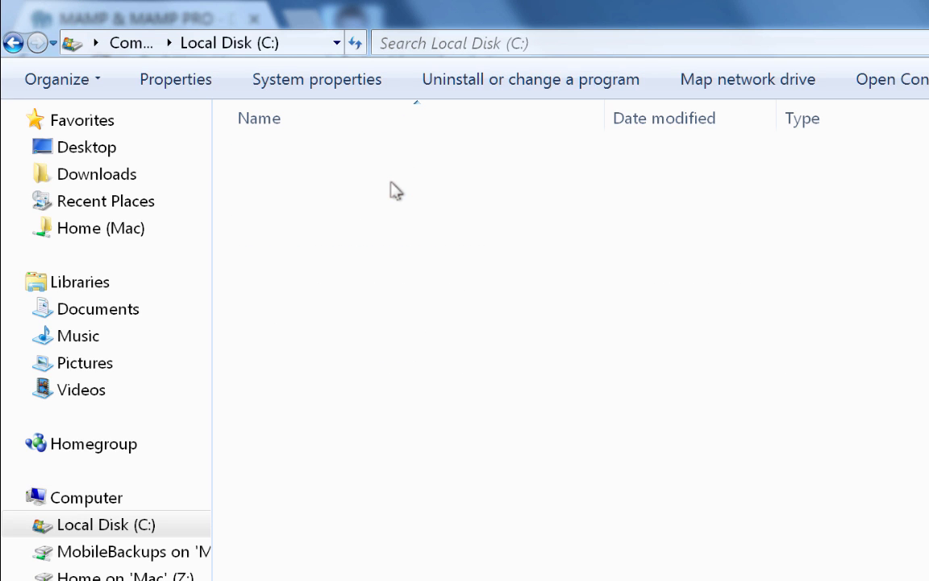
double_click(292, 189)
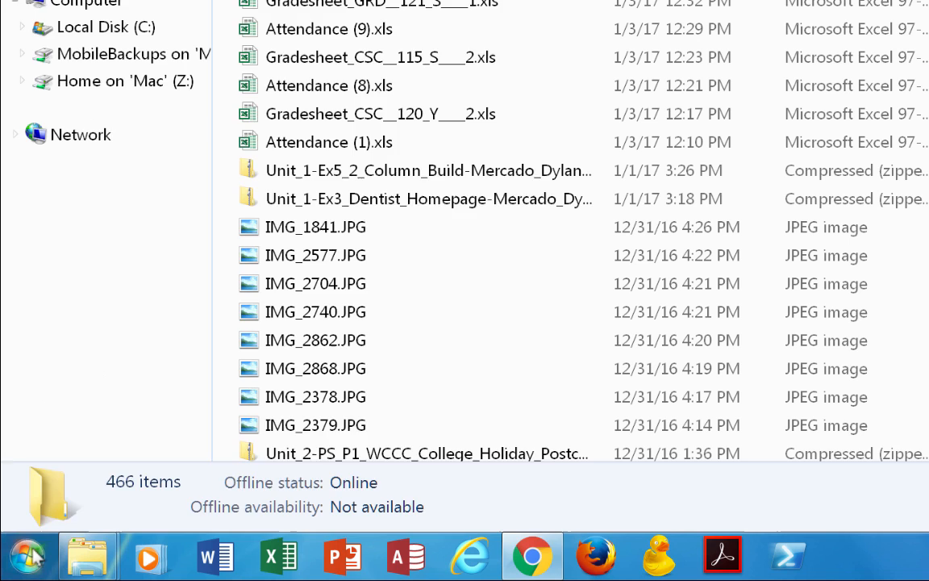
- Pin MAMP to the taskbar and launch it from there
left_click(29, 555)
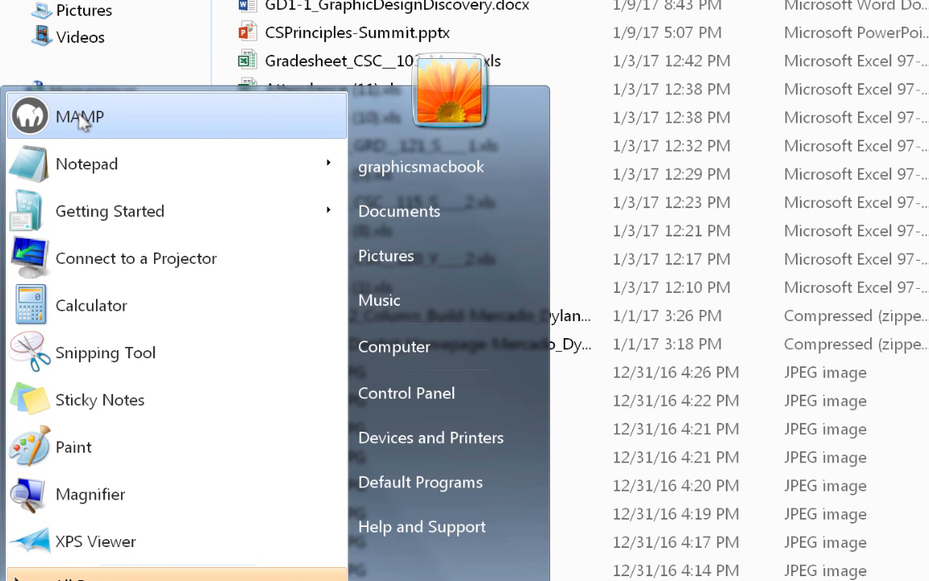
right_click(81, 118)
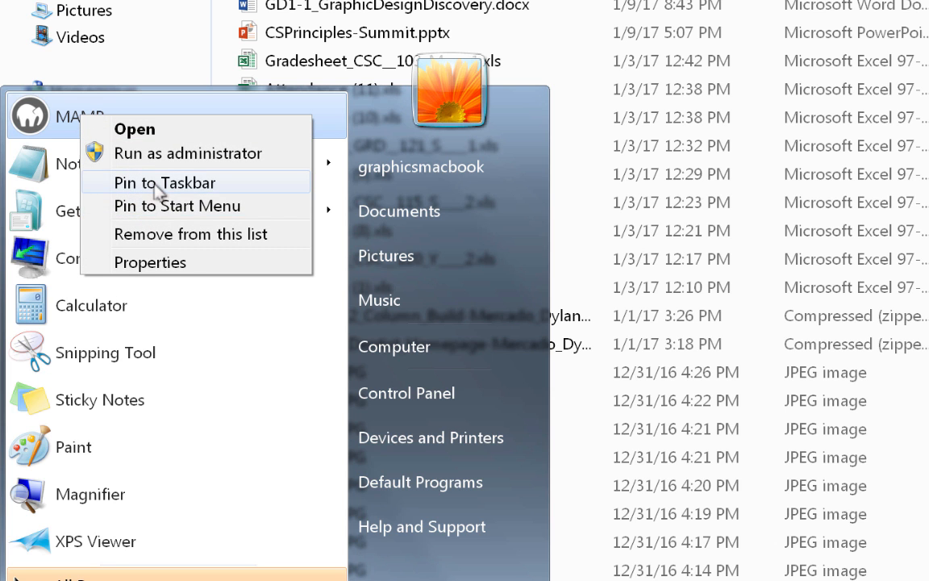
left_click(159, 184)
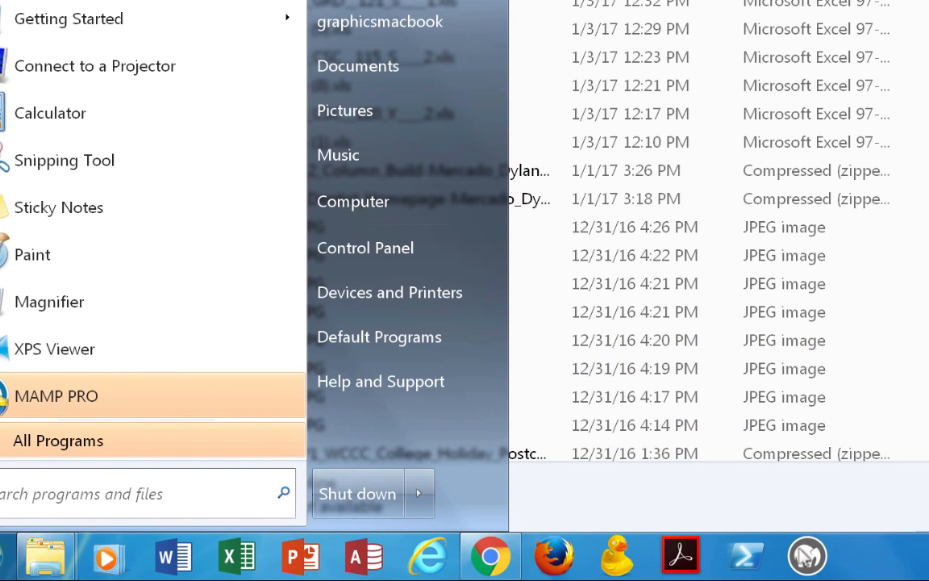
left_click(812, 562)
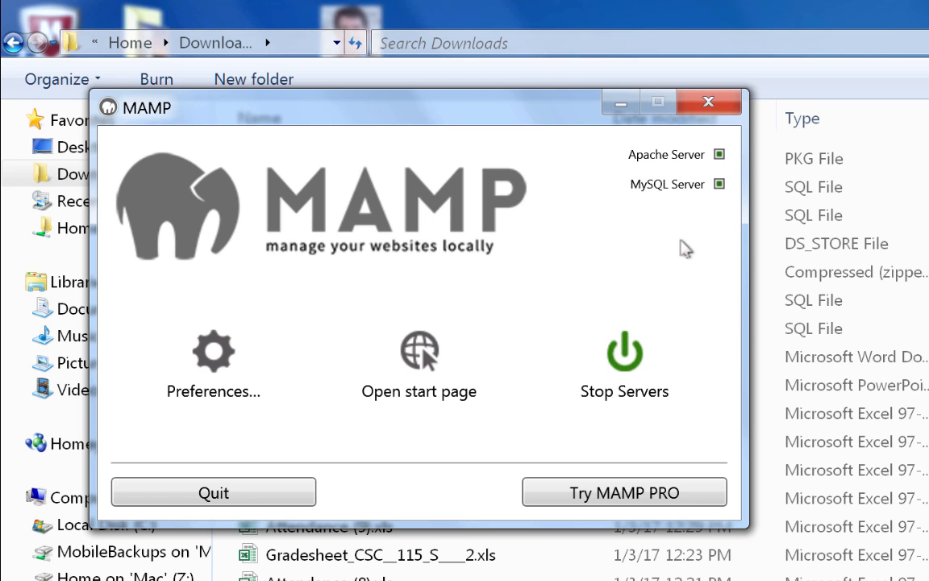
- Review MAMP's start/stop, port, PHP, web server and version preferences, try stopping servers when quitting, and discard the changes
left_click(209, 351)
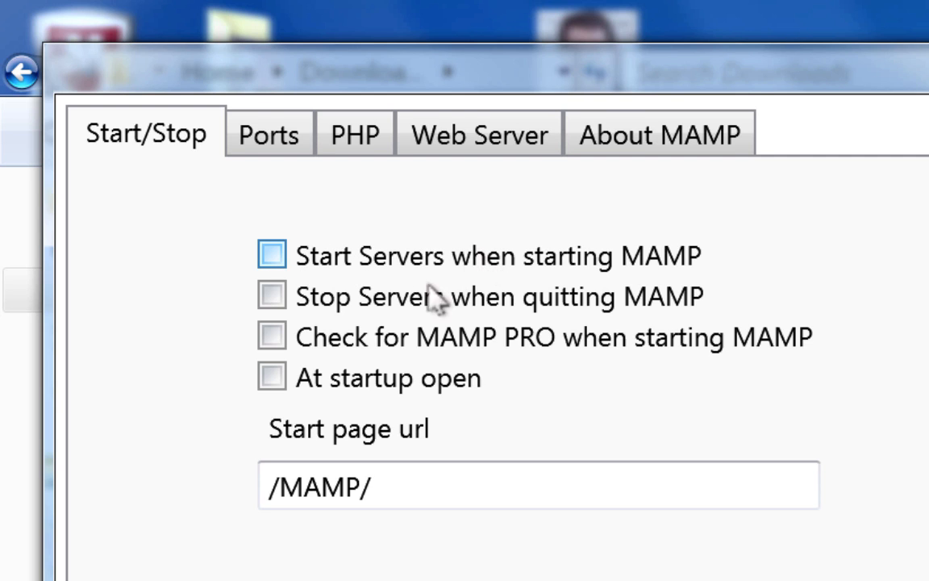
left_click(273, 296)
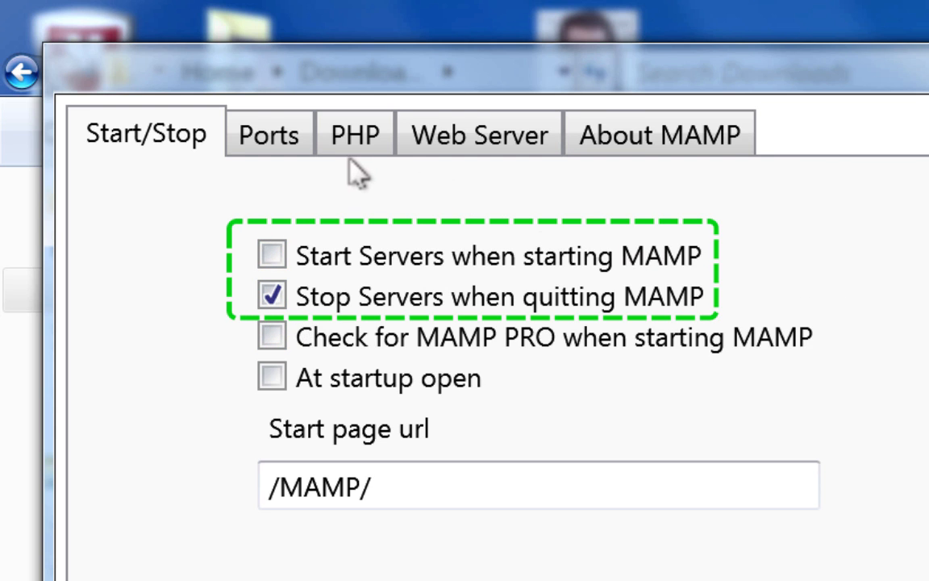
left_click(292, 143)
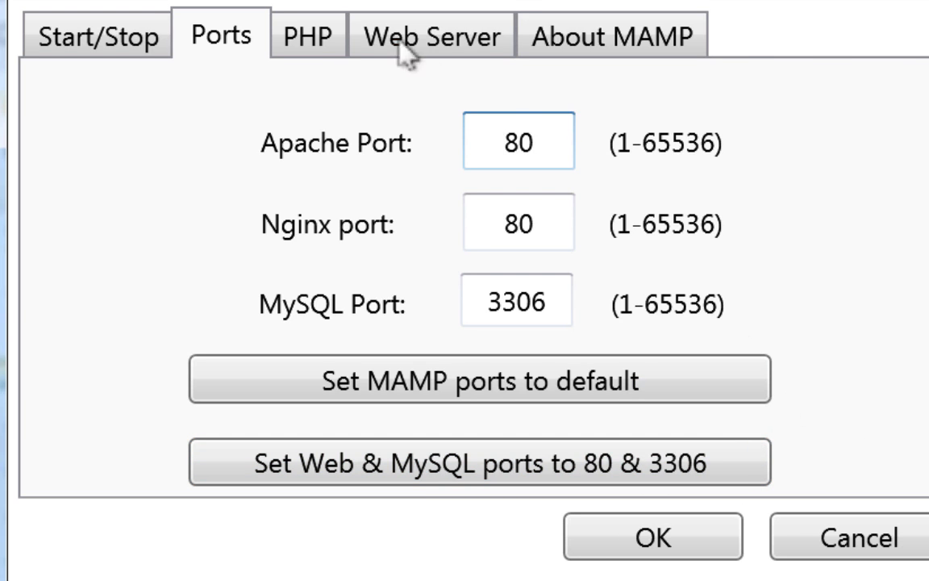
left_click(290, 24)
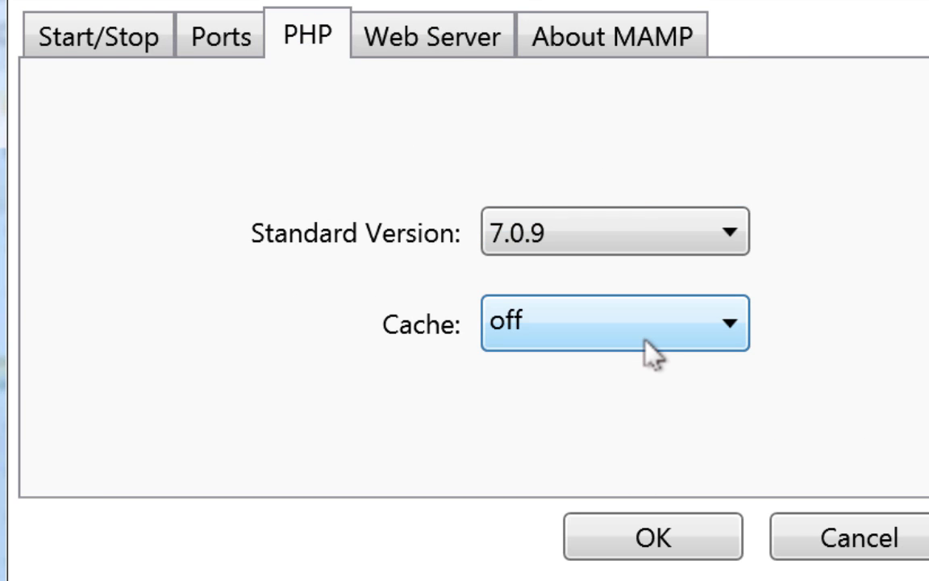
left_click(476, 39)
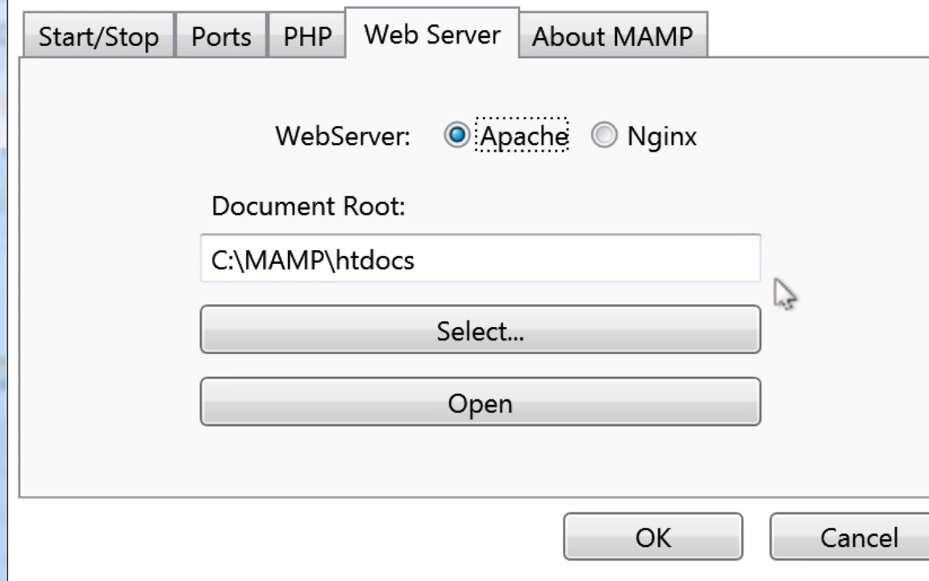
left_click(646, 37)
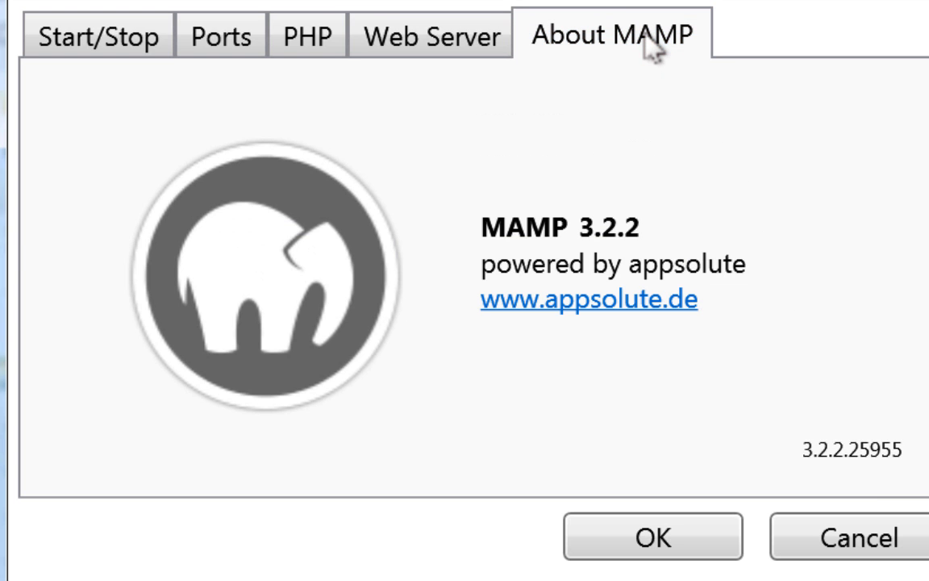
left_click(827, 532)
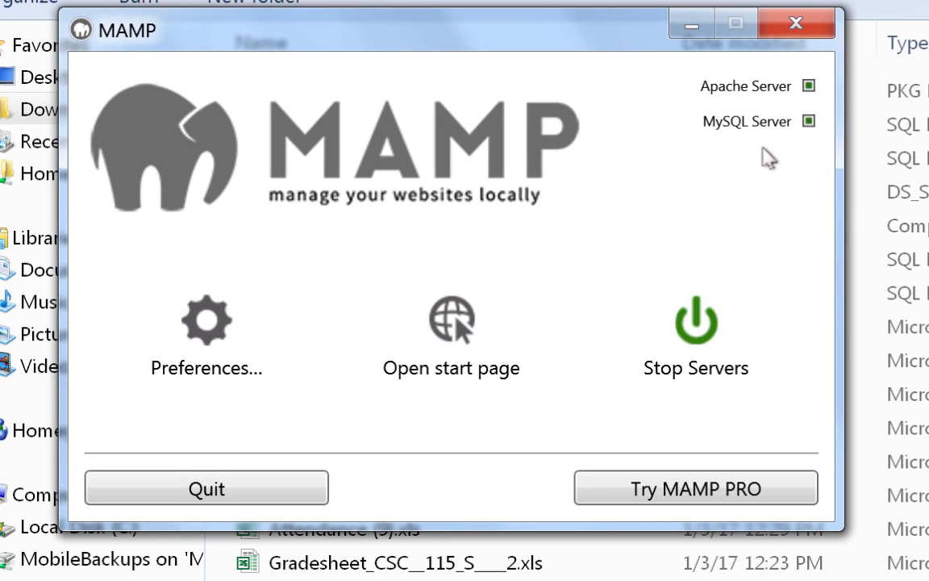
- Open the MAMP start page in the browser and go to phpMyAdmin
left_click(462, 315)
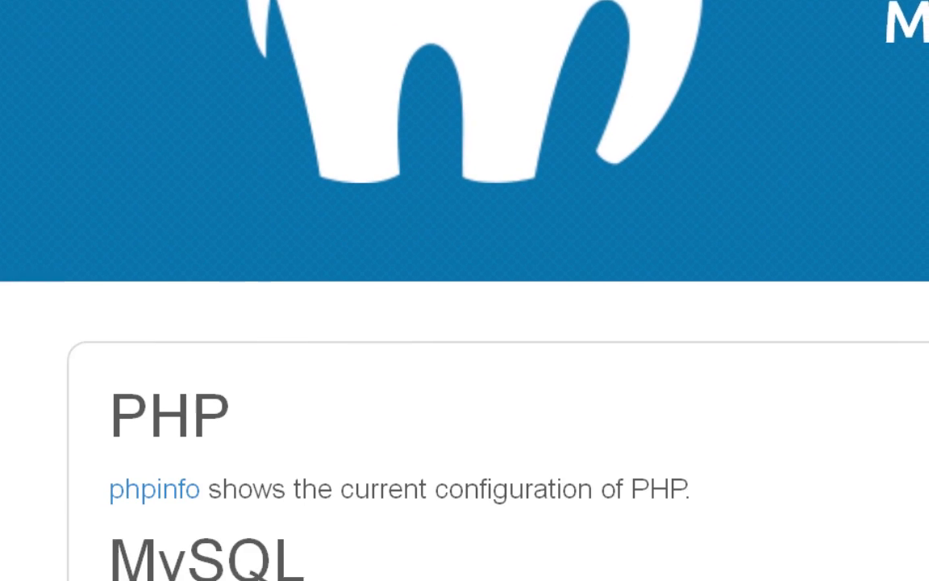
left_click(646, 401)
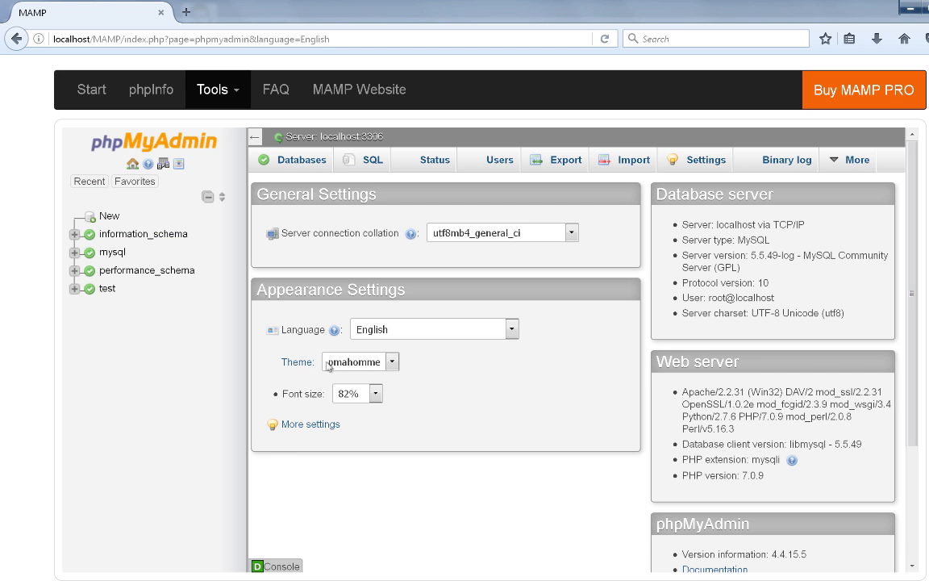
- Check the available phpMyAdmin themes and set the interface font size to 92%
left_click(392, 362)
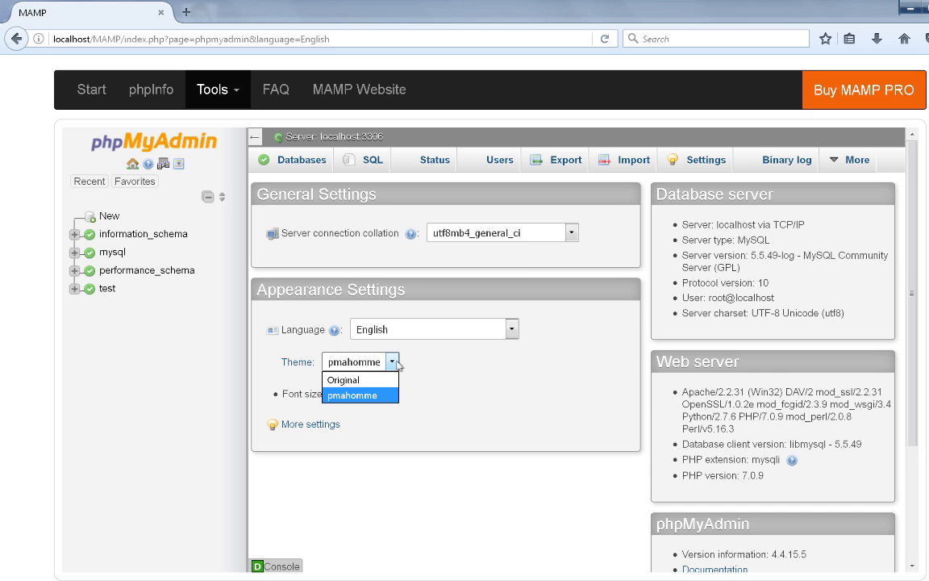
left_click(436, 365)
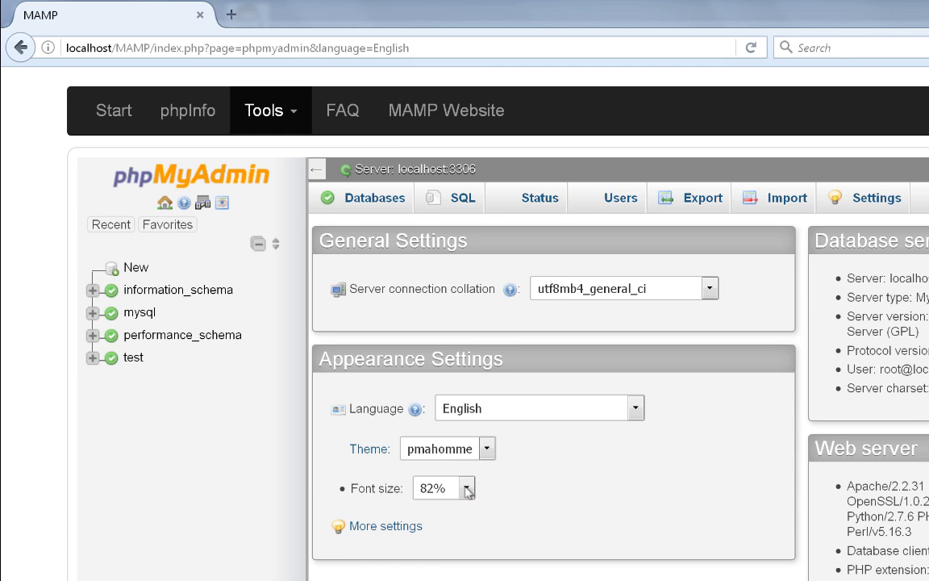
left_click(467, 490)
left_click(399, 404)
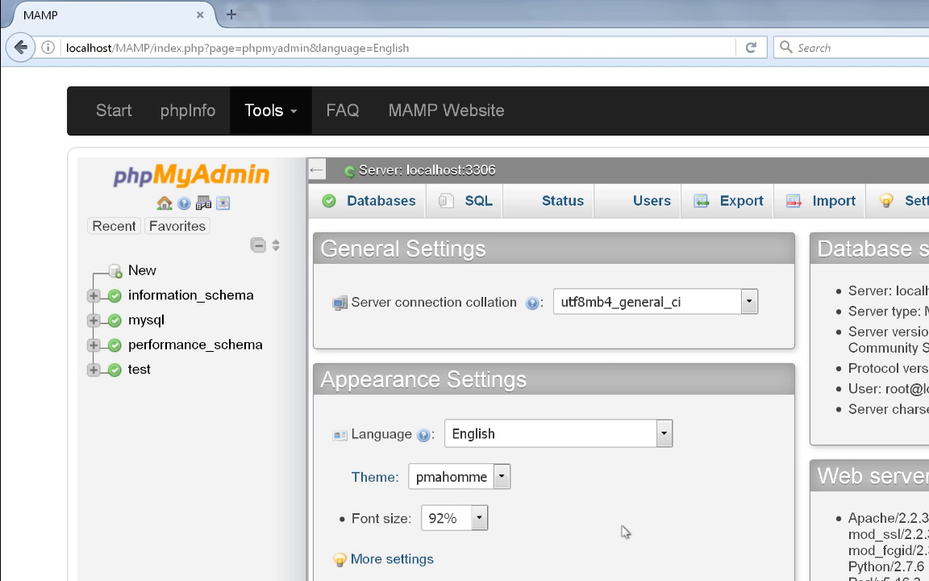